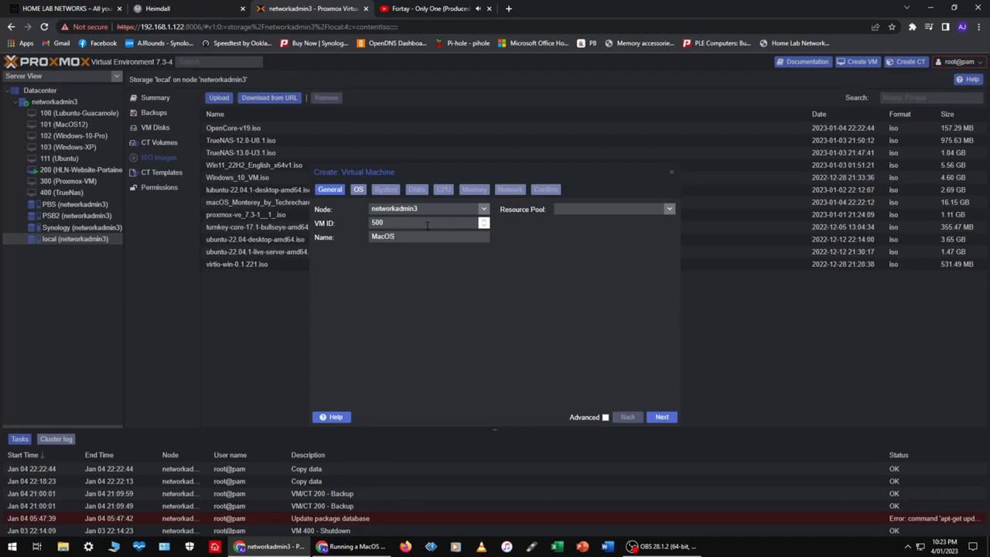
Choose OpenCore-v19.iso from the local storage as the installation image and set the guest OS type to Other
click(662, 417)
click(484, 225)
click(451, 261)
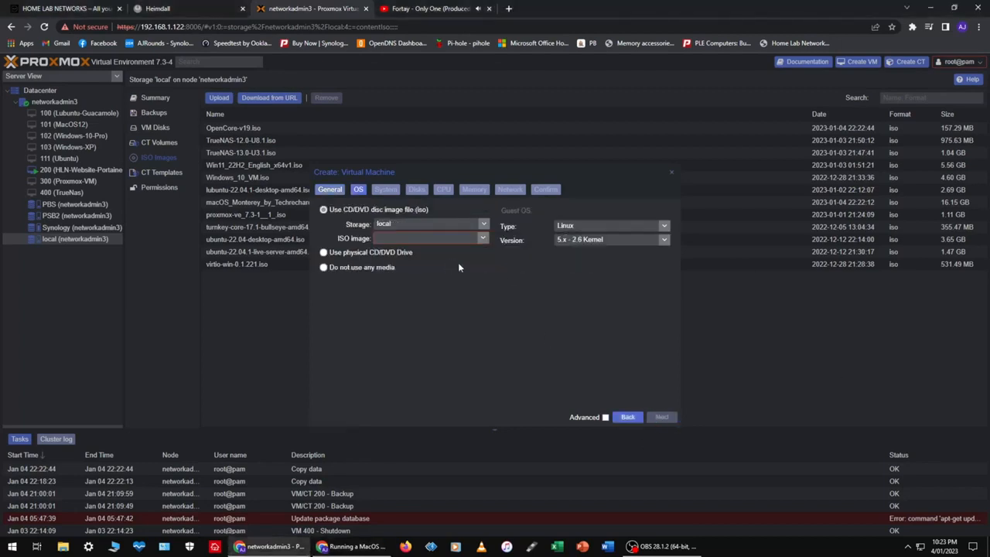
click(481, 240)
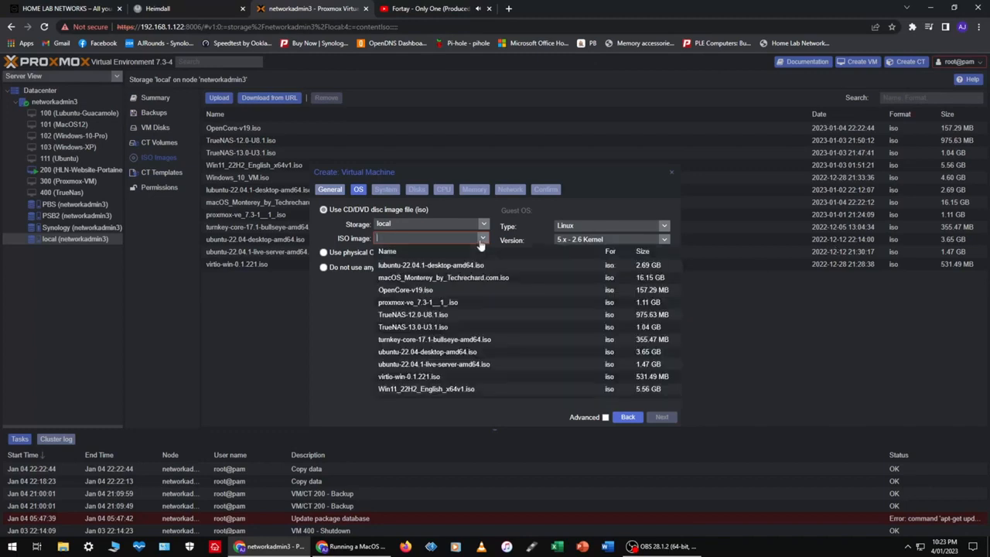
click(483, 240)
click(487, 241)
click(417, 291)
click(664, 226)
click(572, 272)
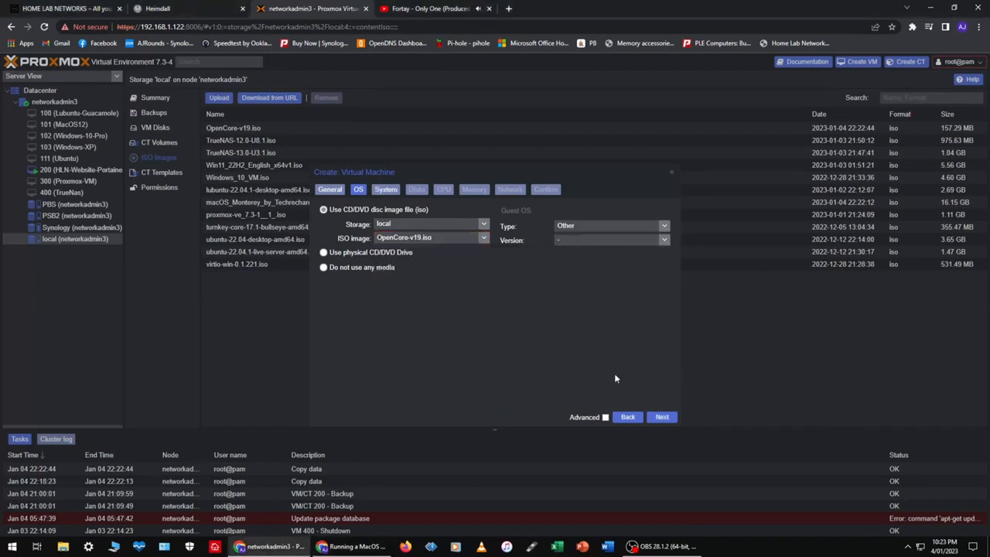
click(662, 418)
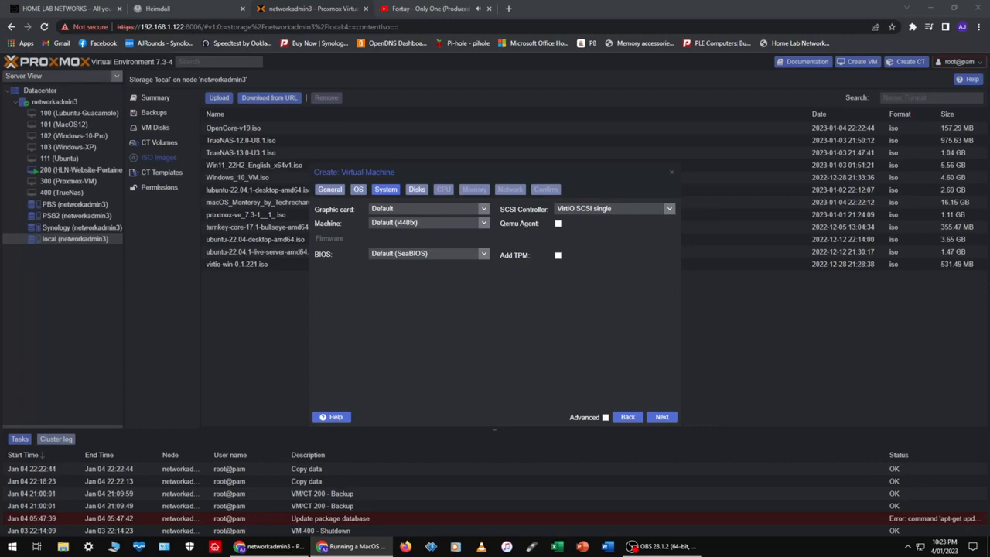
Set the graphic card to VMware compatible, the SCSI controller to VirtIO SCSI and the BIOS to OVMF (UEFI)
click(485, 210)
click(455, 244)
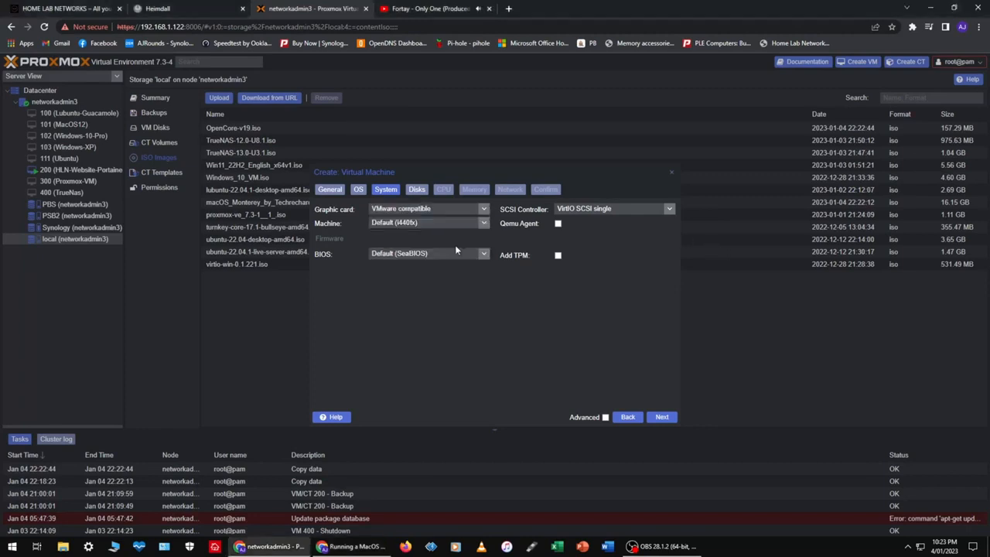
click(667, 209)
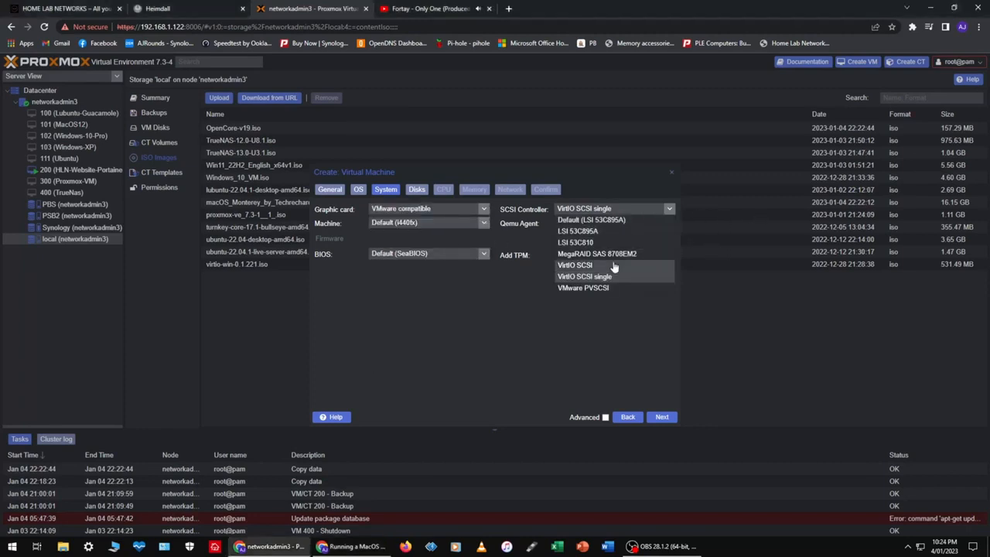
click(588, 267)
click(453, 249)
click(433, 288)
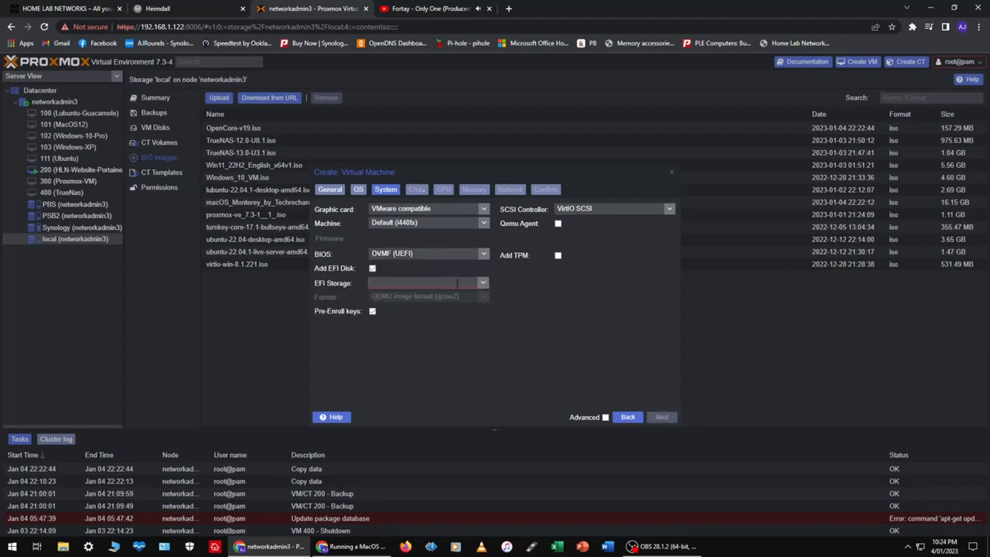
Store the EFI disk on local as a raw disk image and disable Pre-Enroll keys
key(alt+Tab)
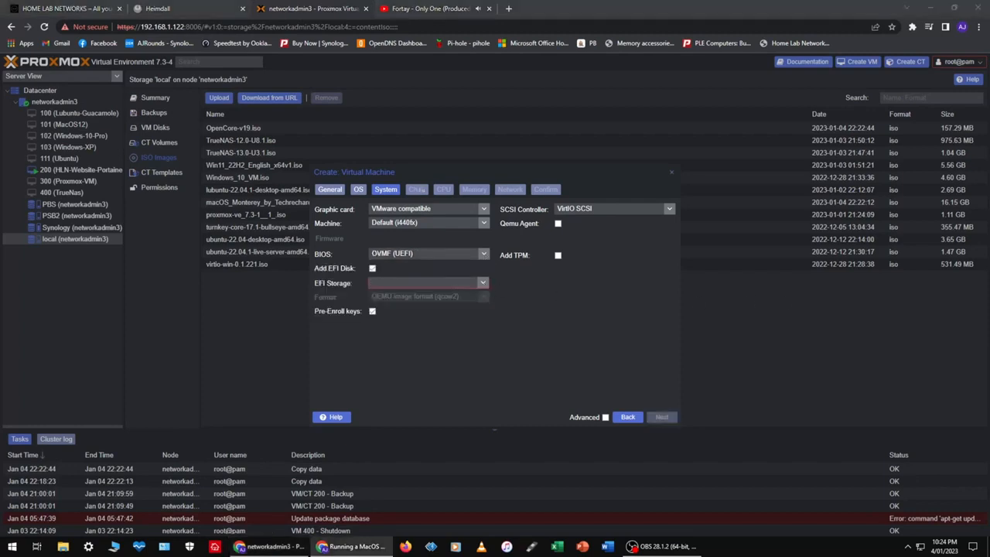
click(425, 283)
click(441, 317)
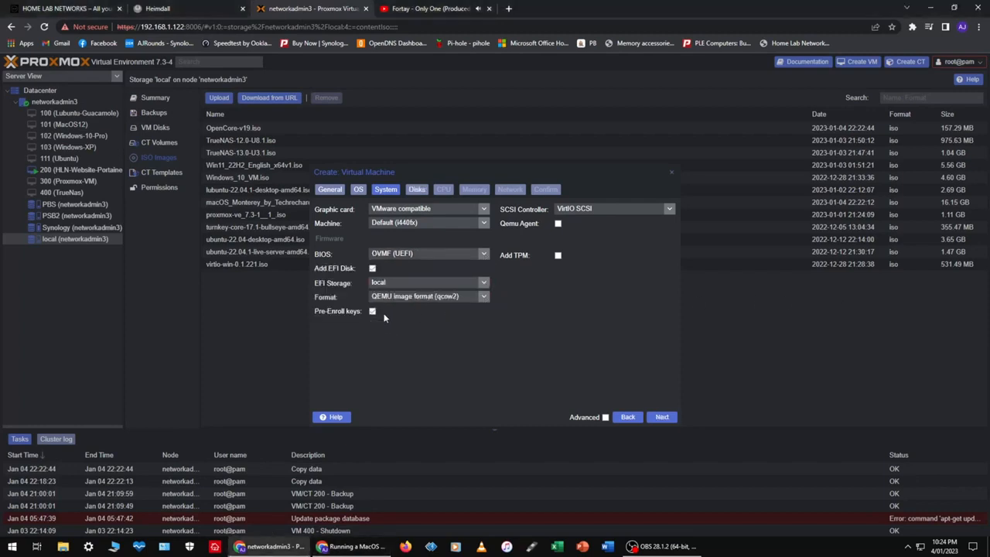
click(417, 297)
click(471, 318)
click(372, 311)
Set the machine type to q35 and continue to the disk settings
click(474, 223)
click(464, 242)
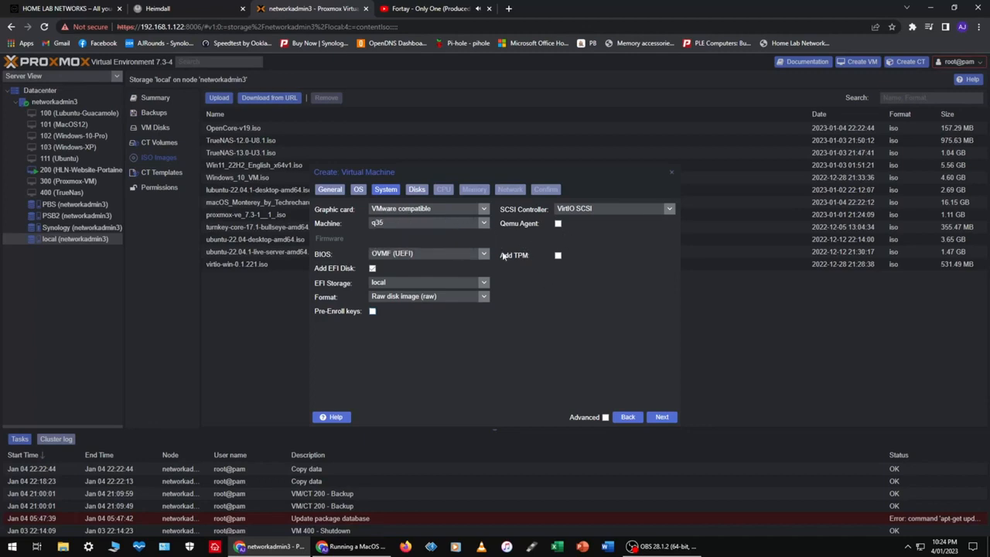
click(662, 418)
Configure the hard disk as VirtIO Block on local storage, 50 GiB in size, in raw disk image format
key(alt+Tab)
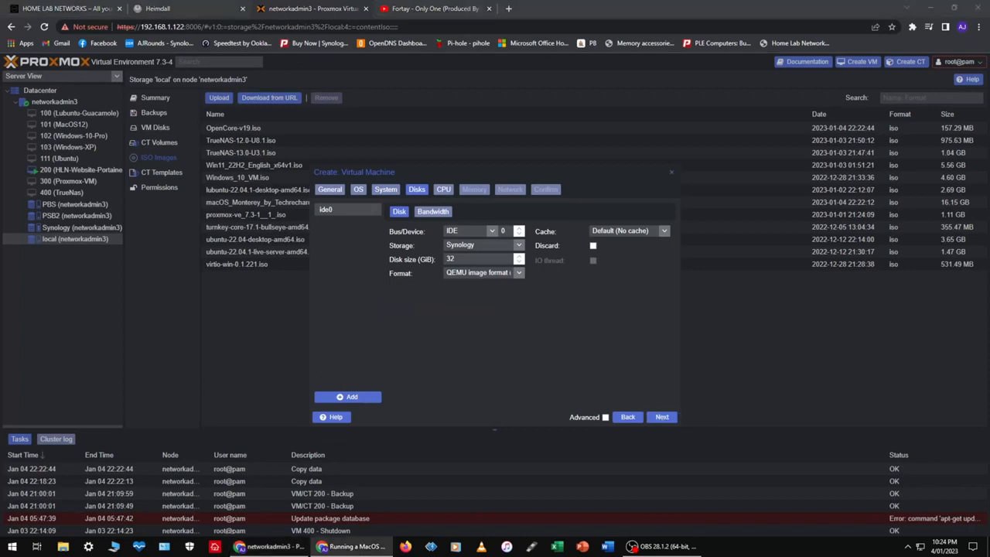
click(494, 230)
click(485, 269)
click(518, 245)
click(495, 283)
click(439, 260)
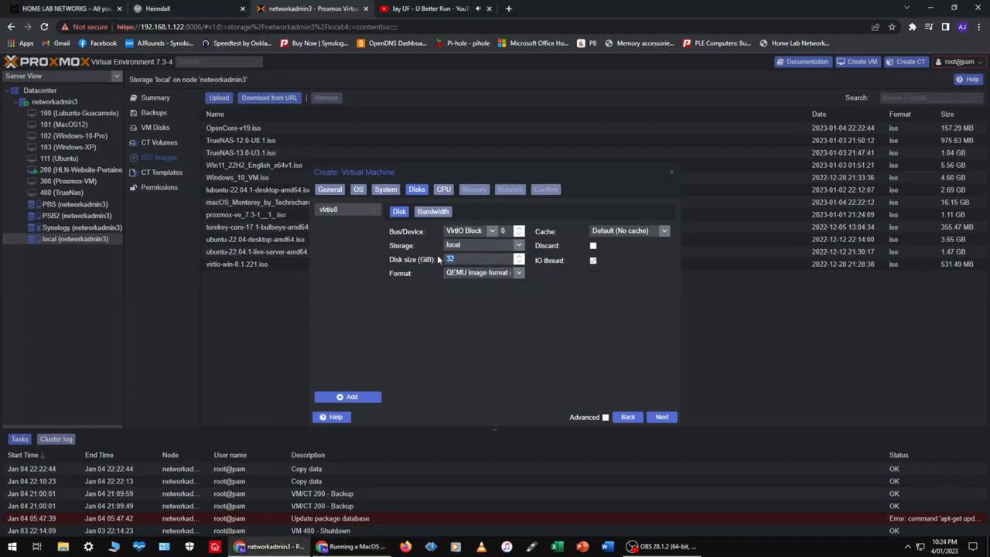
text(50)
click(510, 272)
click(507, 287)
Set the disk cache to Write back (unsafe), enable Discard and disable IO thread
key(alt+Tab)
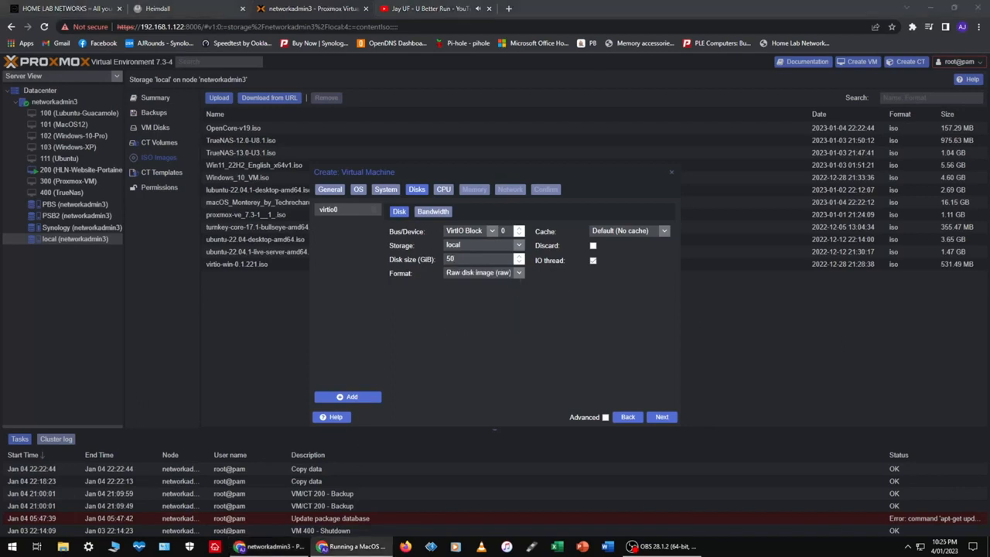
click(663, 231)
click(623, 289)
click(593, 246)
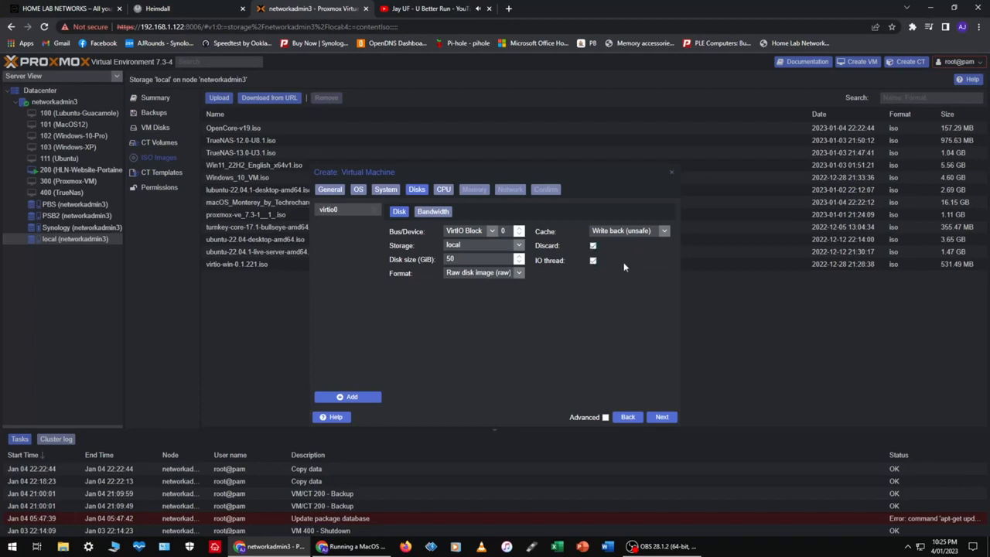
click(593, 261)
click(661, 417)
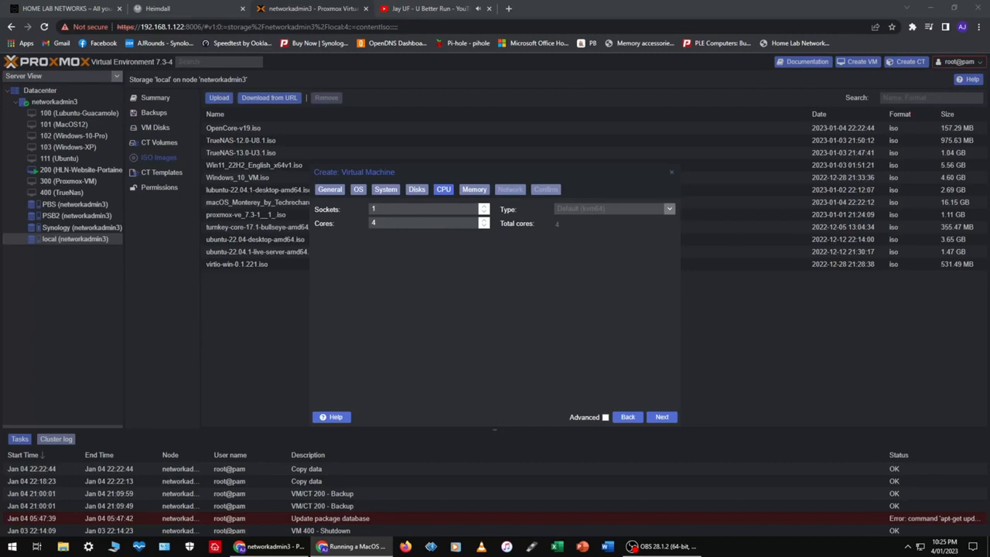
Set the CPU type to Penryn and the memory to 4096 MiB
click(615, 208)
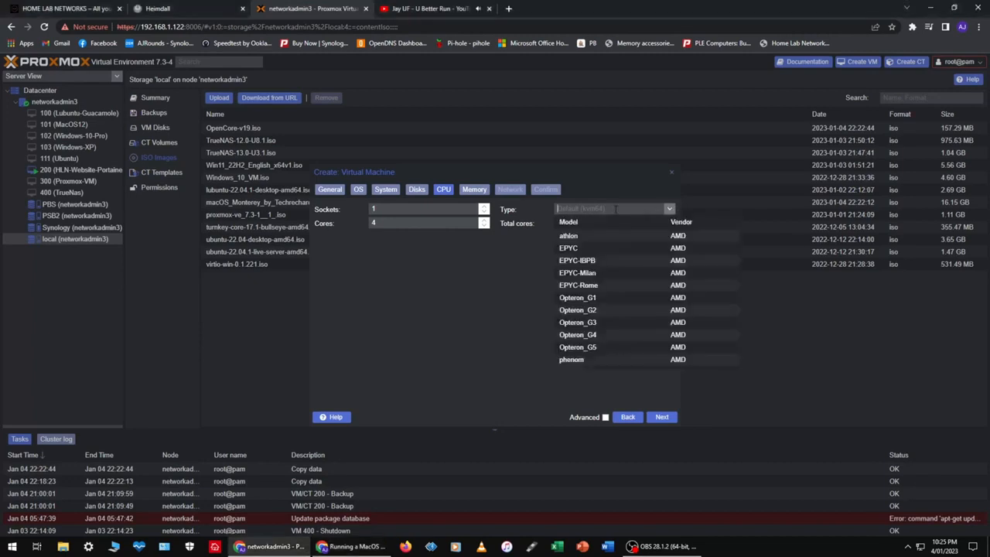
text(pe)
click(570, 235)
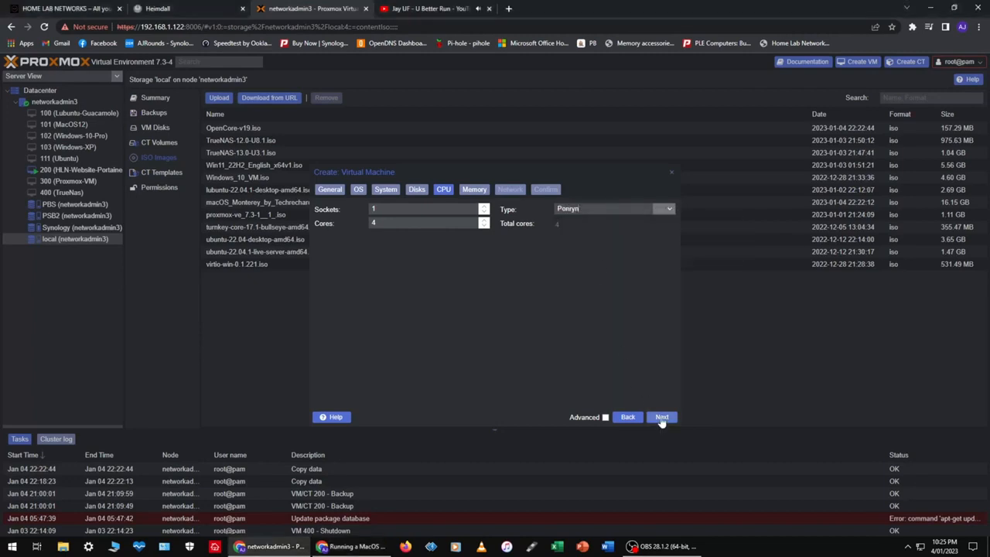
click(662, 417)
text(4096)
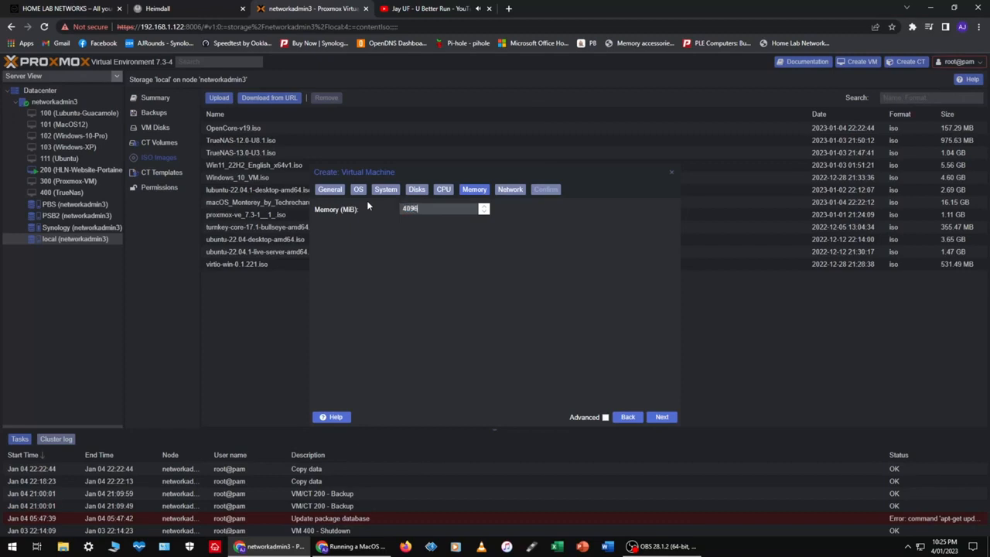
click(660, 417)
Set the network model to VMware vmxnet3 and finish creating the virtual machine
click(669, 225)
click(611, 269)
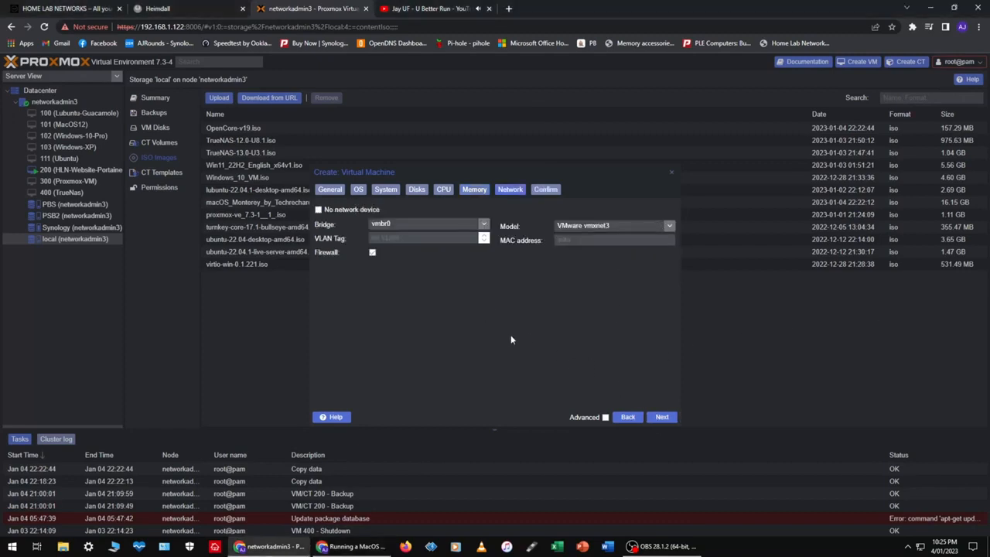
click(660, 417)
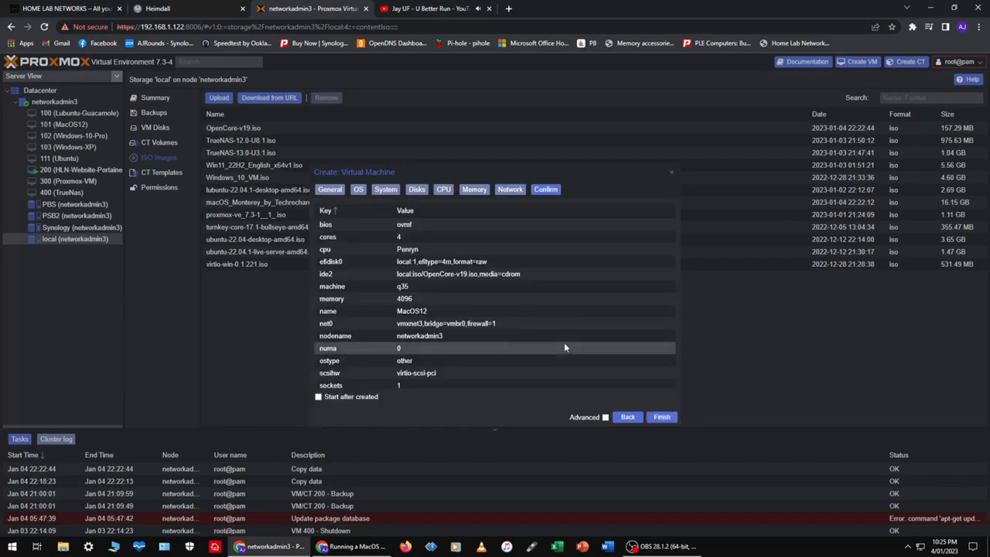
click(662, 417)
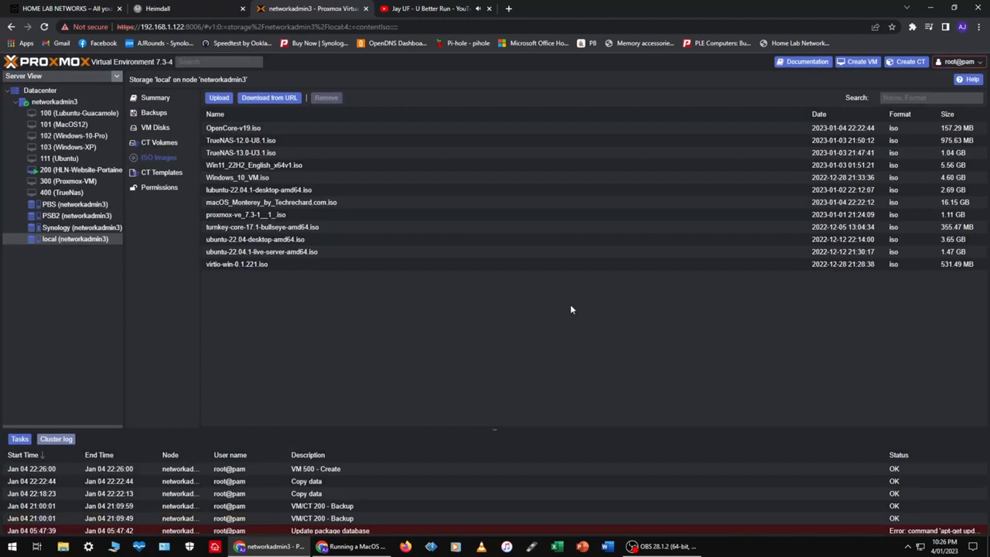
Add a CD/DVD drive with macOS_Monterey_by_Techrechard.com.iso from local storage to the hardware of VM 500
click(75, 205)
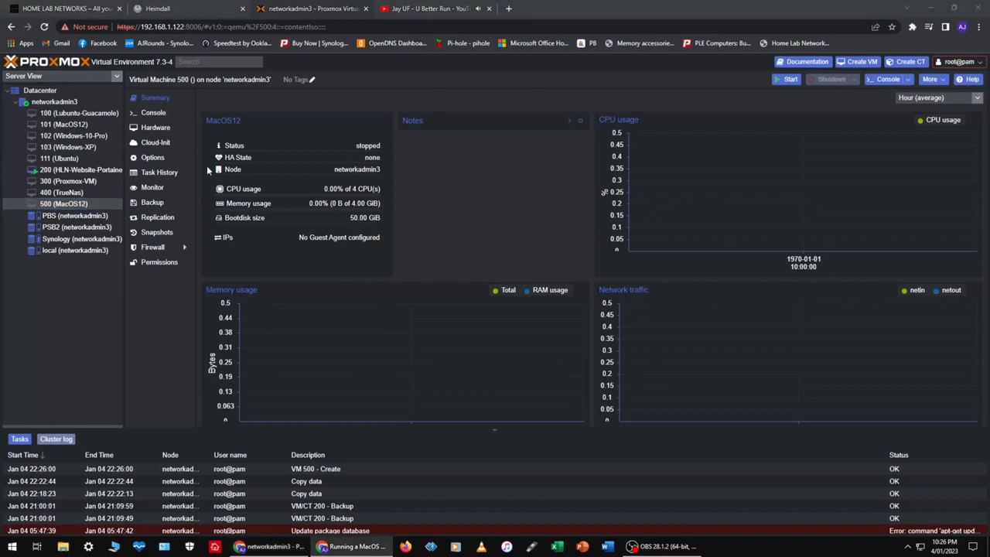
click(154, 128)
click(210, 97)
click(225, 125)
click(586, 301)
click(586, 302)
click(586, 302)
click(514, 337)
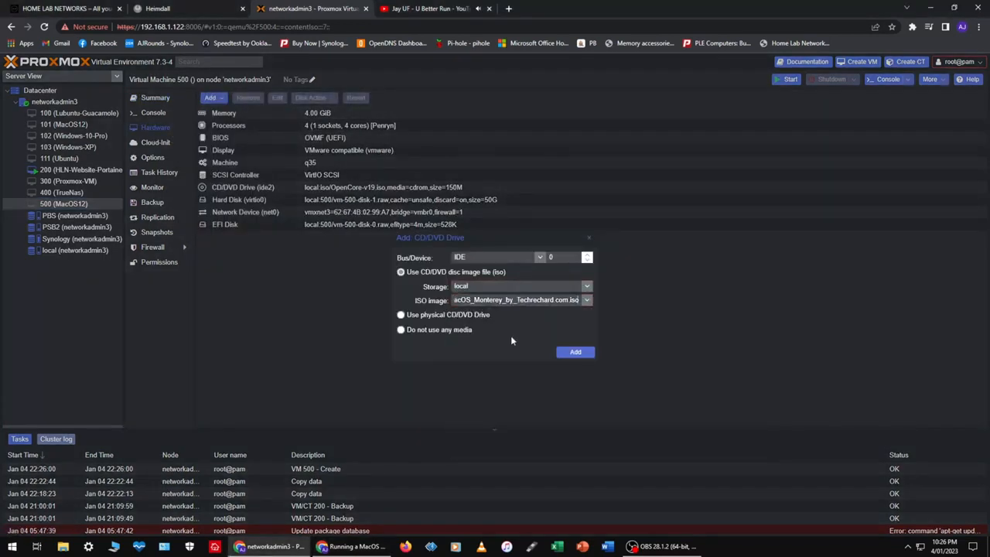
click(575, 352)
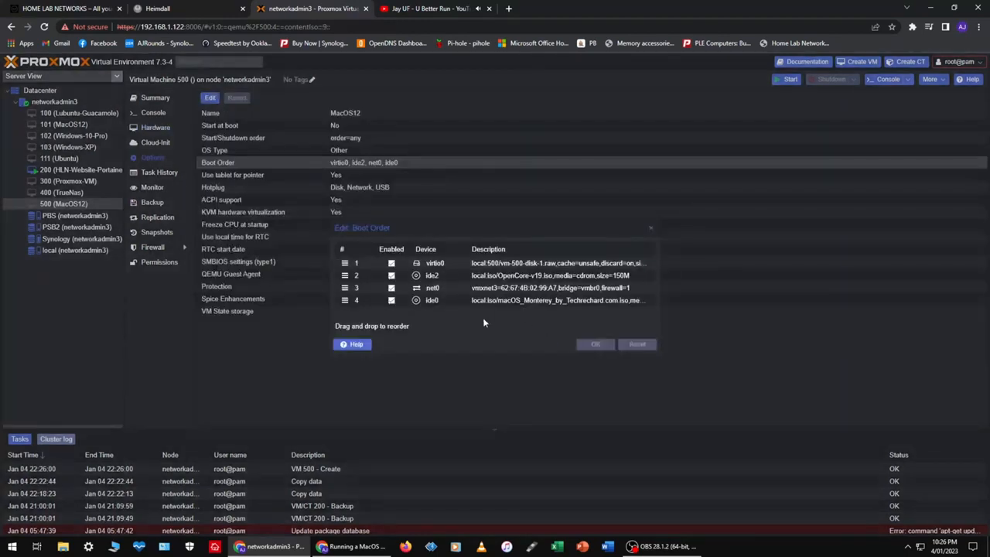
Change the VM's boot order to ide2, ide0, virtio0, net0
drag(519, 271, 522, 265)
drag(537, 300, 534, 278)
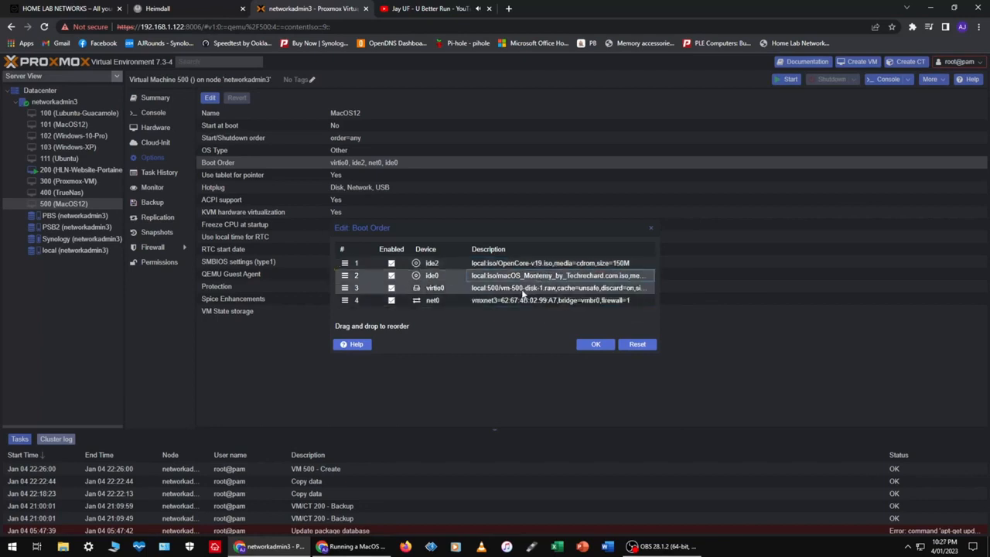
click(593, 345)
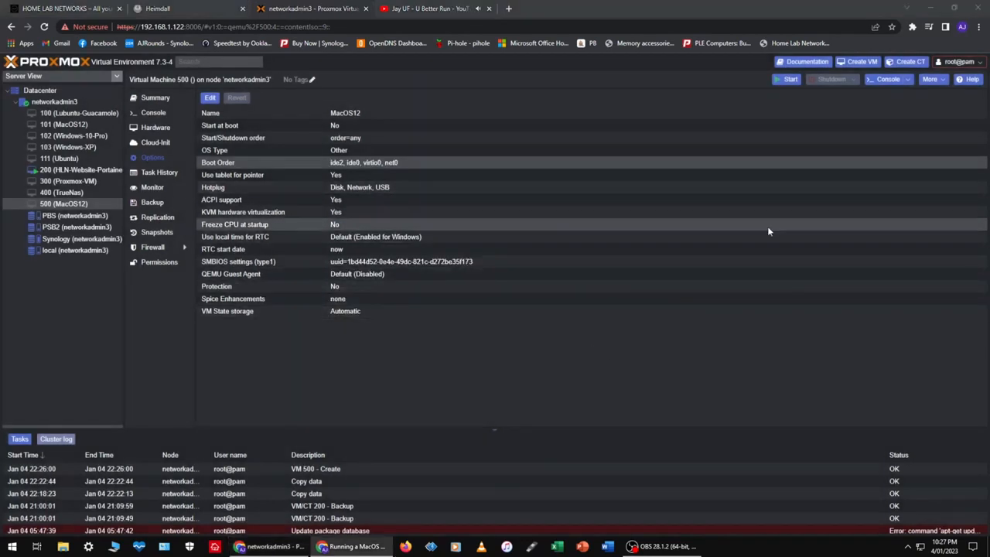
Open the shell of node networkadmin3 and edit /etc/pve/qemu-server/500.conf in nano
click(68, 104)
click(147, 151)
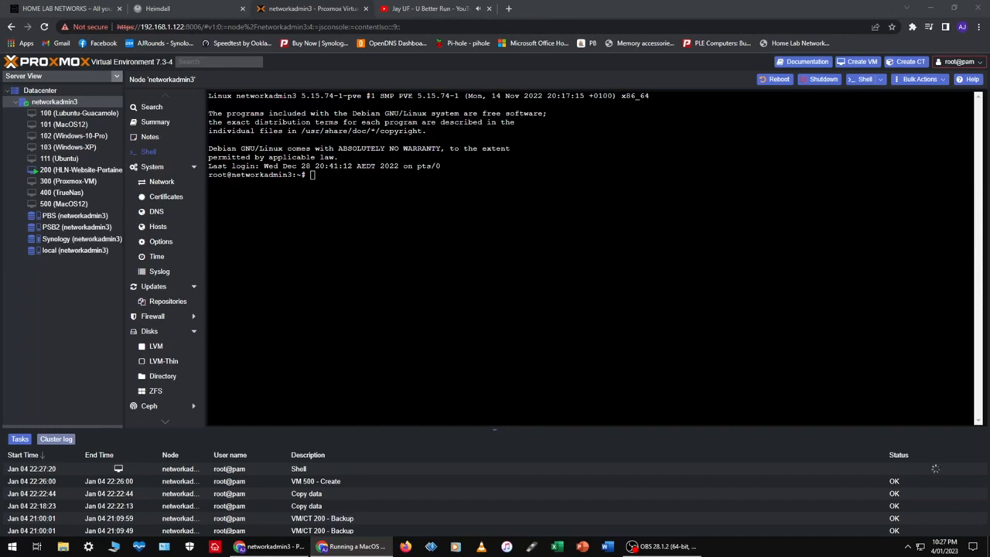
right_click(341, 180)
click(360, 260)
key(Left)
key(Left)
key(Left)
key(Left)
key(Left)
key(BackSpace)
key(BackSpace)
key(BackSpace)
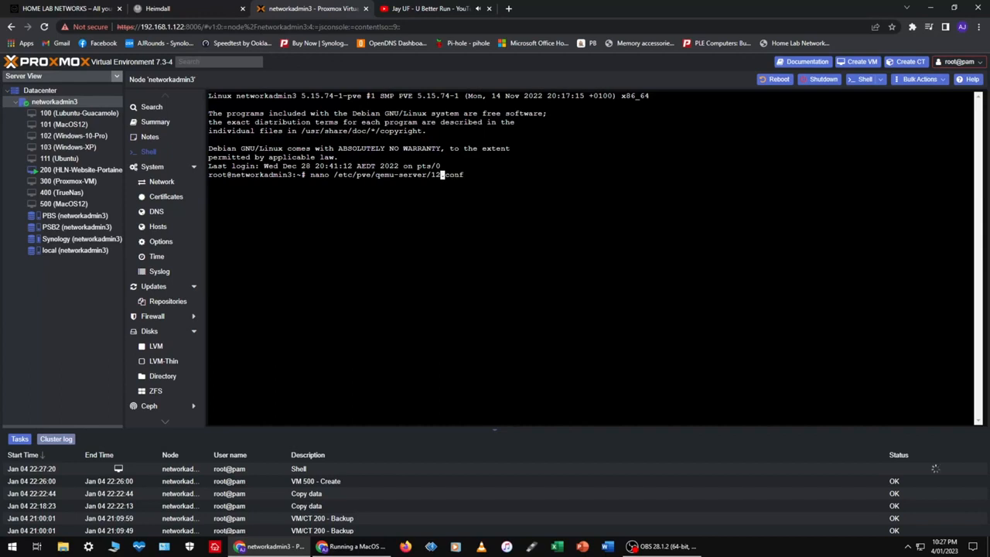
key(Delete)
text(500)
key(Right)
key(Right)
key(Right)
key(Right)
key(Right)
key(Return)
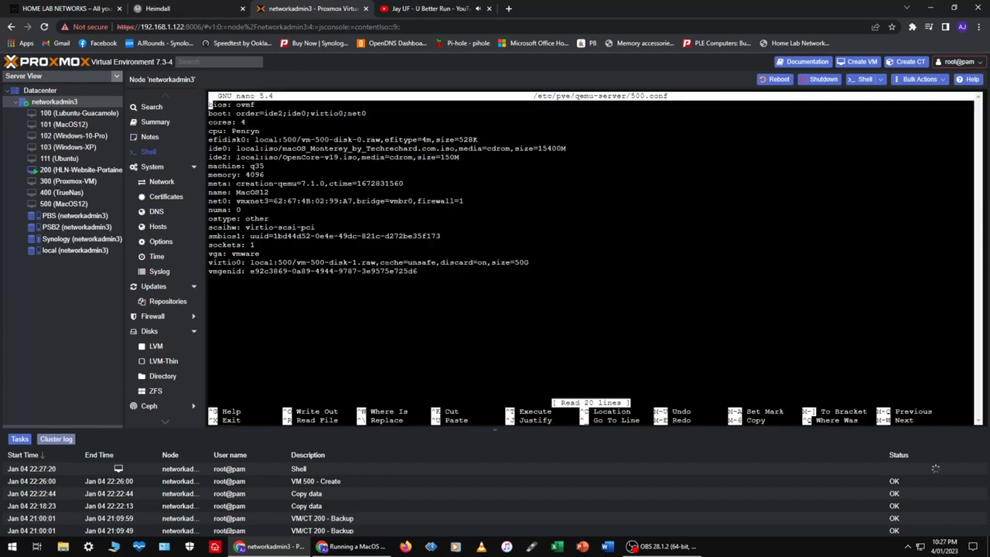
Append the copied args line with the isa-applesmc device and its OSK key at the end of the configuration file
key(alt+Tab)
key(Down)
key(Down)
key(Down)
key(Down)
key(Down)
key(Down)
key(Down)
key(Down)
key(Down)
key(Down)
key(Down)
key(Down)
key(Down)
key(Down)
key(Down)
key(Down)
key(Down)
key(Down)
key(Down)
key(Down)
right_click(210, 280)
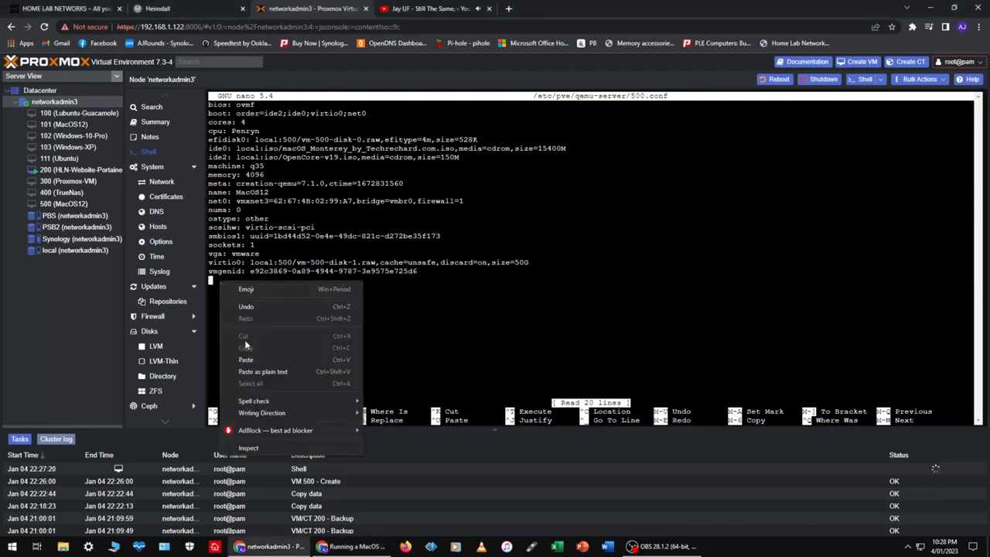
click(247, 361)
Replace the media=cdrom and size options on the ide2 OpenCore line with cache=unsafe
key(BackSpace)
key(BackSpace)
key(BackSpace)
key(BackSpace)
key(BackSpace)
key(BackSpace)
key(BackSpace)
key(BackSpace)
key(BackSpace)
key(BackSpace)
key(BackSpace)
key(BackSpace)
key(BackSpace)
key(BackSpace)
key(BackSpace)
key(BackSpace)
key(BackSpace)
key(BackSpace)
key(BackSpace)
key(BackSpace)
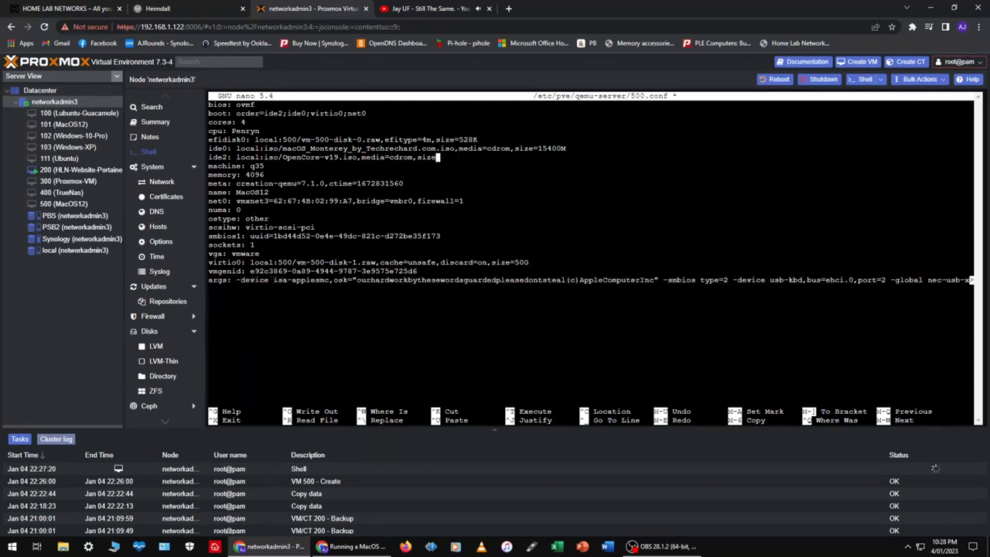
text(cache=unsafe)
Replace media=cdrom with cache=unsafe on the ide0 macOS Monterey line, leaving its size option in place, and save the configuration file
key(alt+Tab)
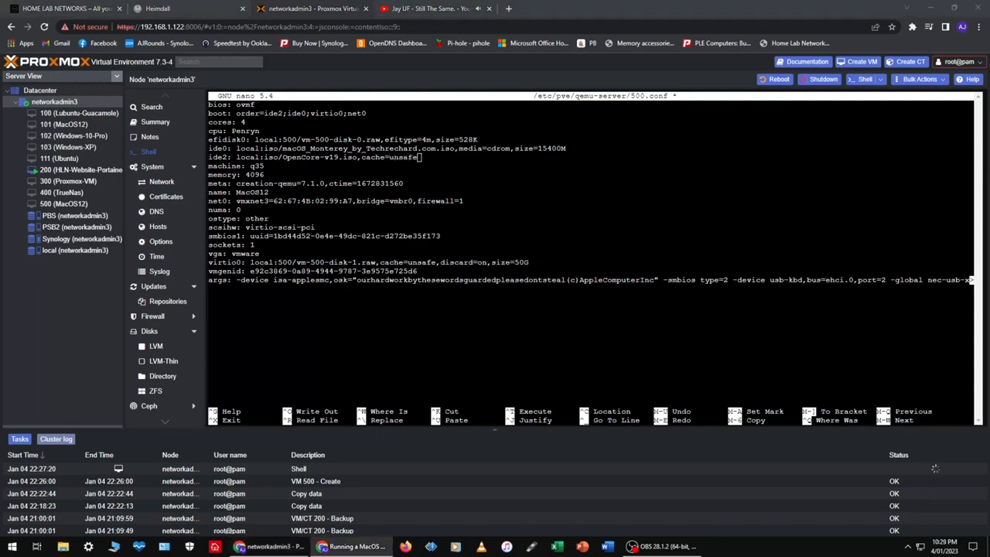
key(alt+Tab)
key(Up)
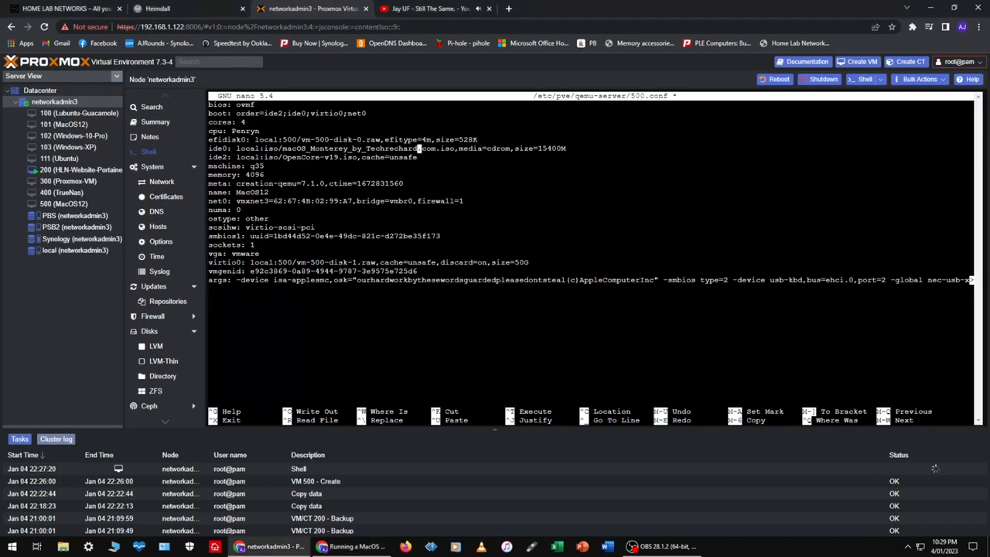
key(Right)
key(Right)
key(Right)
key(Right)
key(Right)
key(Right)
key(Right)
key(Right)
key(Right)
key(Right)
key(Right)
key(Right)
key(Right)
key(Right)
key(Right)
key(Right)
key(Right)
key(Right)
key(Right)
key(Right)
key(BackSpace)
key(BackSpace)
key(BackSpace)
key(BackSpace)
key(BackSpace)
key(BackSpace)
key(BackSpace)
key(BackSpace)
key(BackSpace)
key(BackSpace)
key(BackSpace)
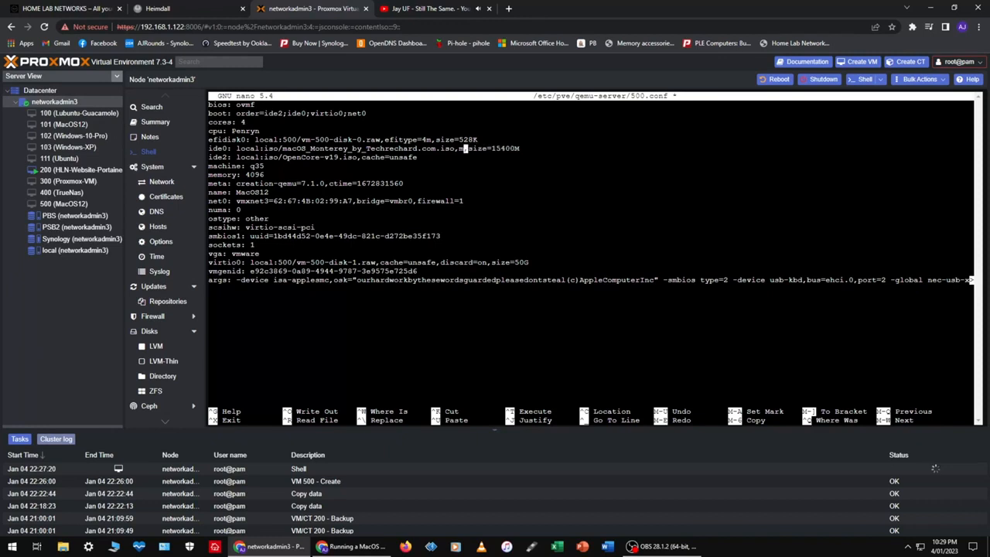
text(cache=unsafe,)
key(Down)
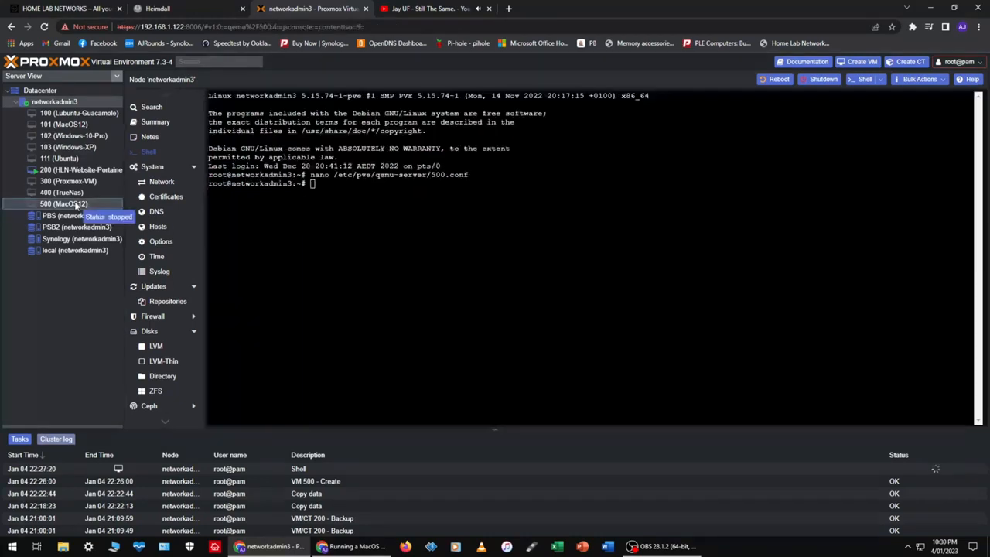
Open the console of VM 500 (MacOS12) and start the virtual machine
click(76, 205)
click(171, 116)
click(577, 274)
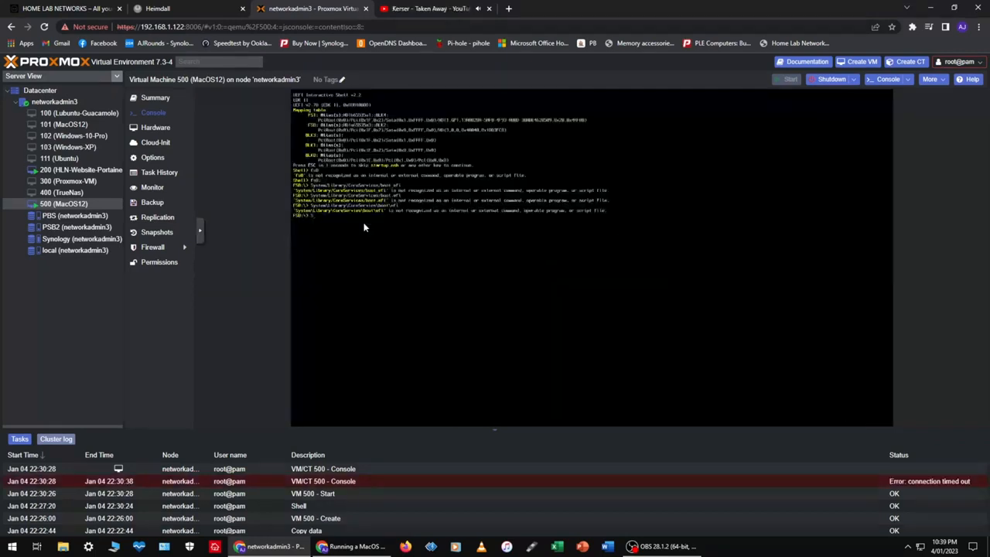
Run System\Library\CoreServices\boot.efi from the FS0 prompt of the UEFI shell
text(System)
text(\Library\CoreServices\boot.efi)
key(Return)
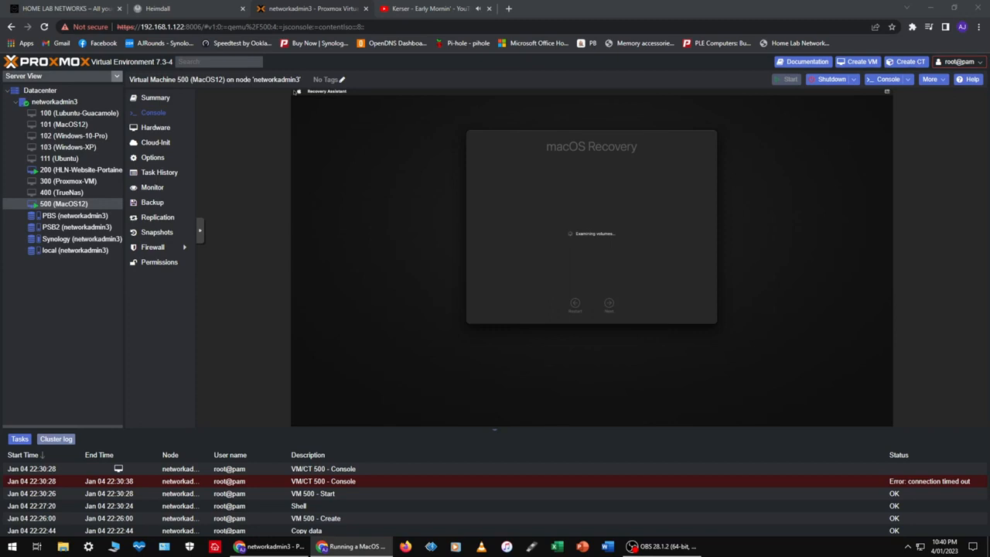
Erase Apple Inc. VirtIO Block Media in Disk Utility as an APFS volume named 12 with GUID Partition Map, and close Disk Utility
click(563, 249)
click(648, 273)
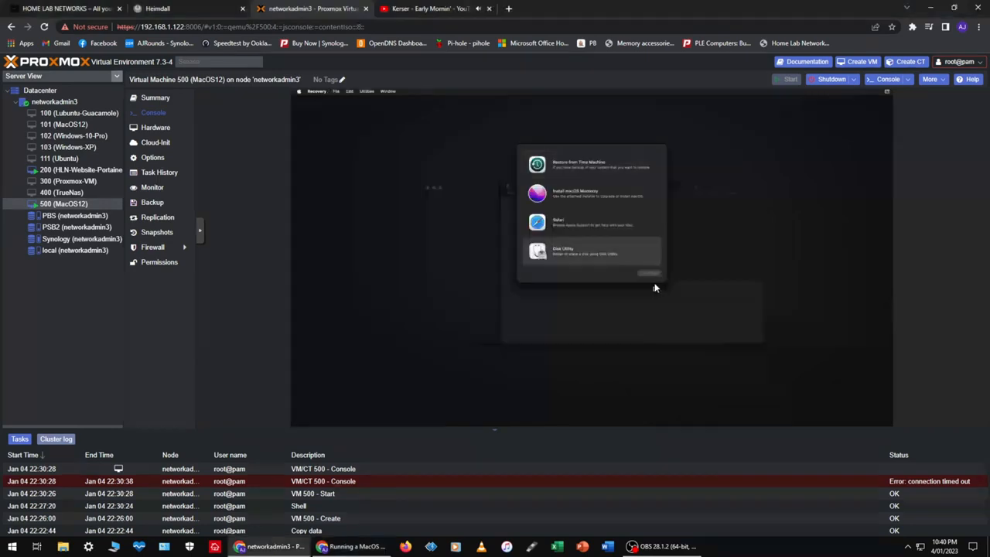
click(458, 207)
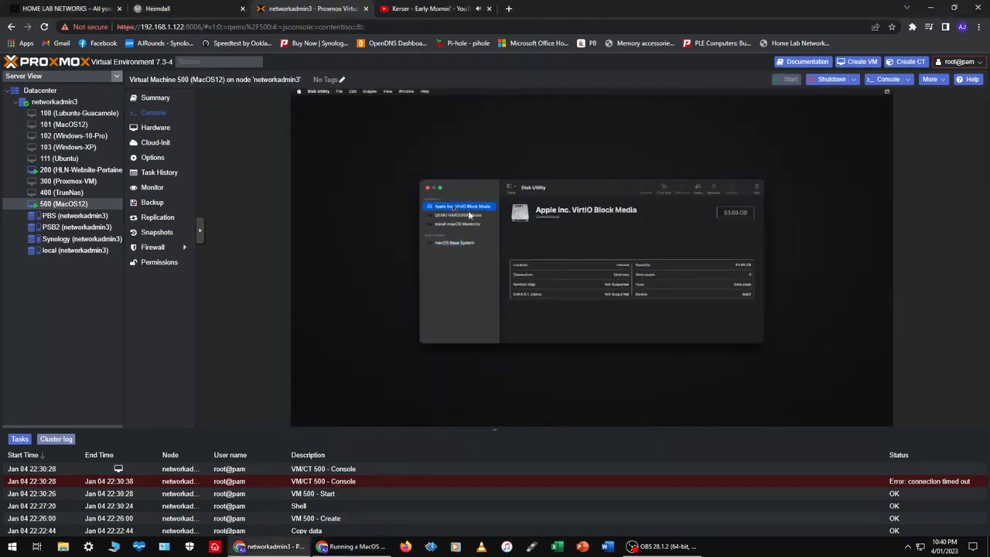
click(697, 188)
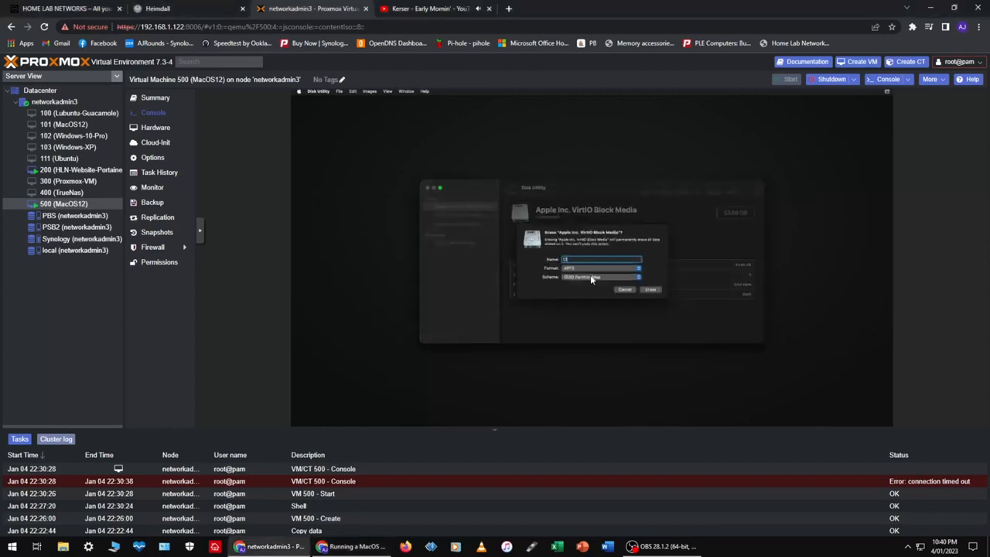
click(650, 290)
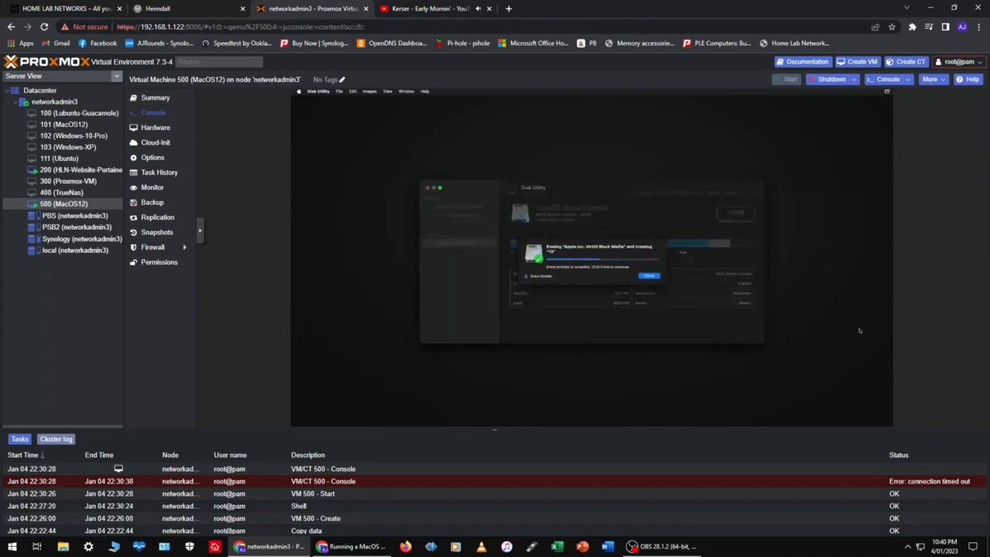
click(650, 277)
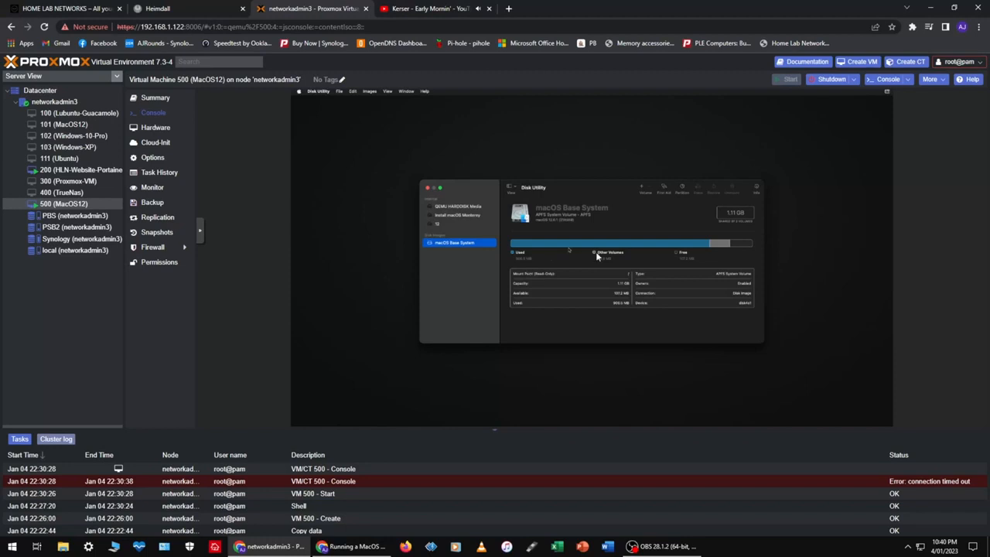
click(429, 189)
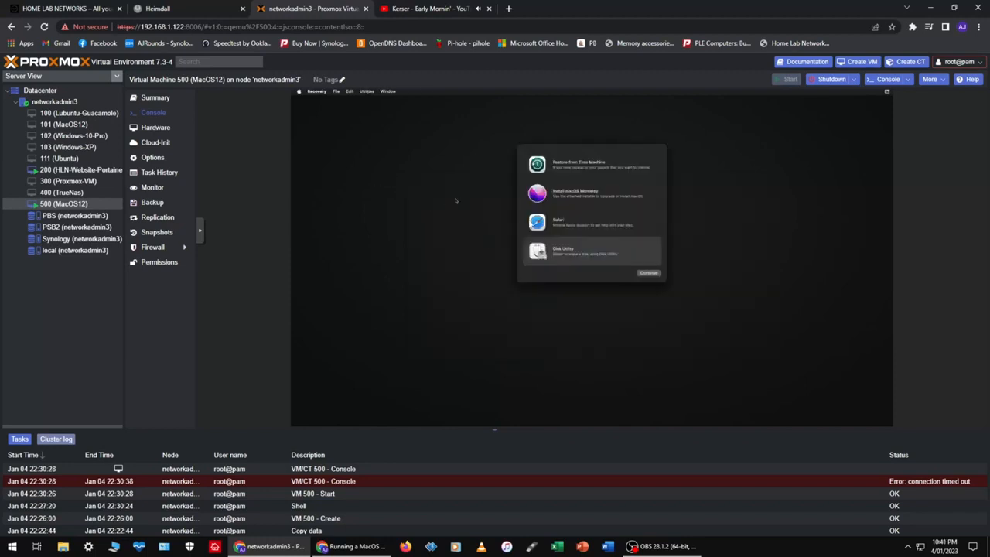
Start Install macOS Monterey, agree to the software license, and install onto disk 12
click(562, 199)
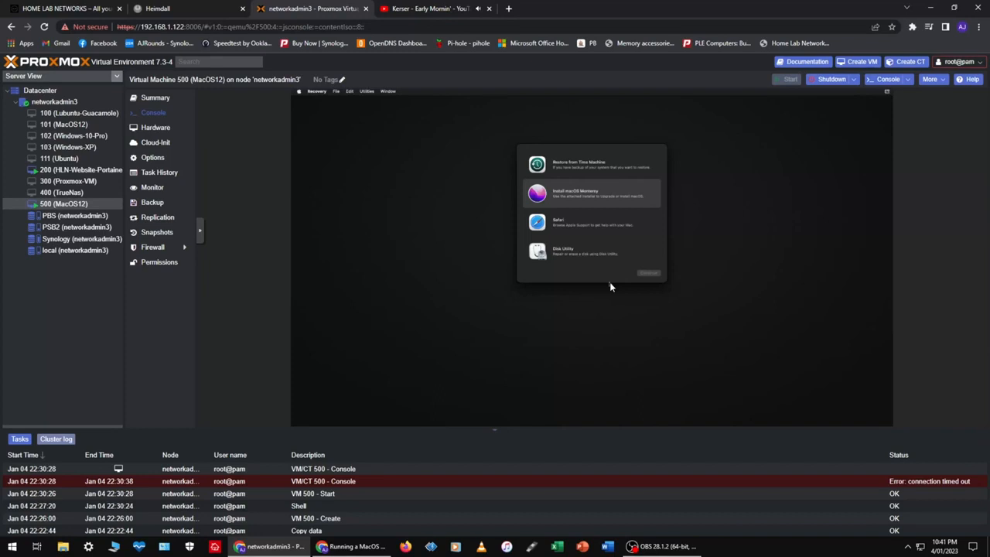
click(592, 309)
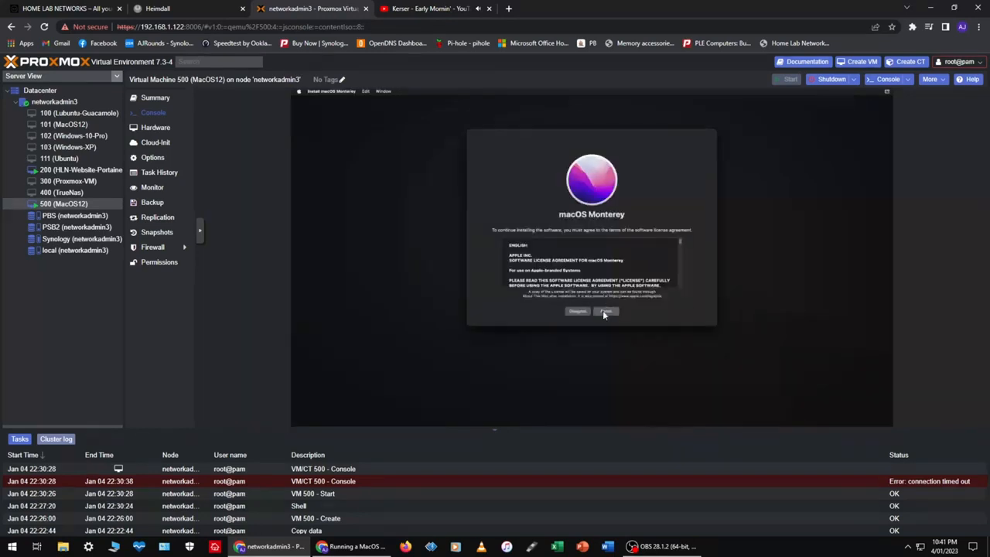
click(605, 311)
click(610, 253)
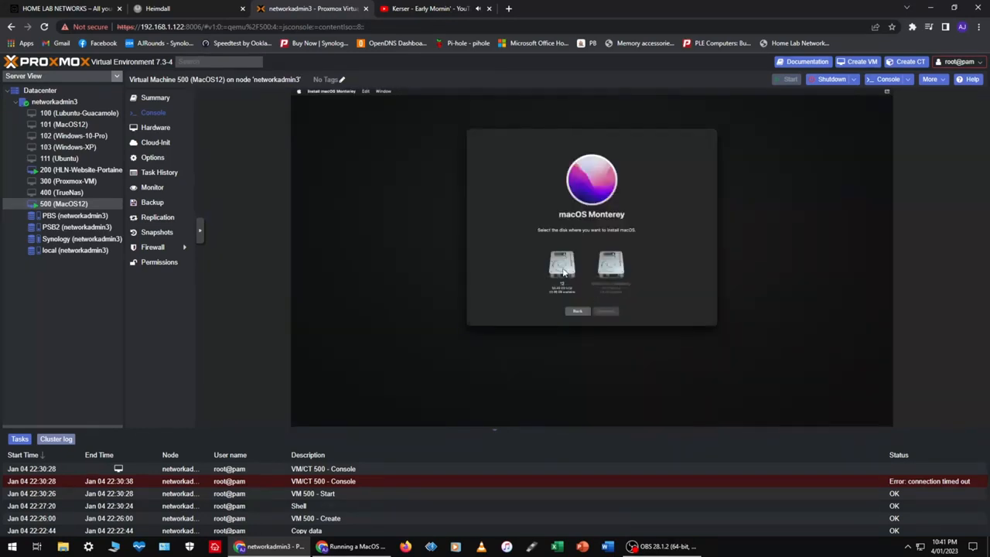
click(602, 311)
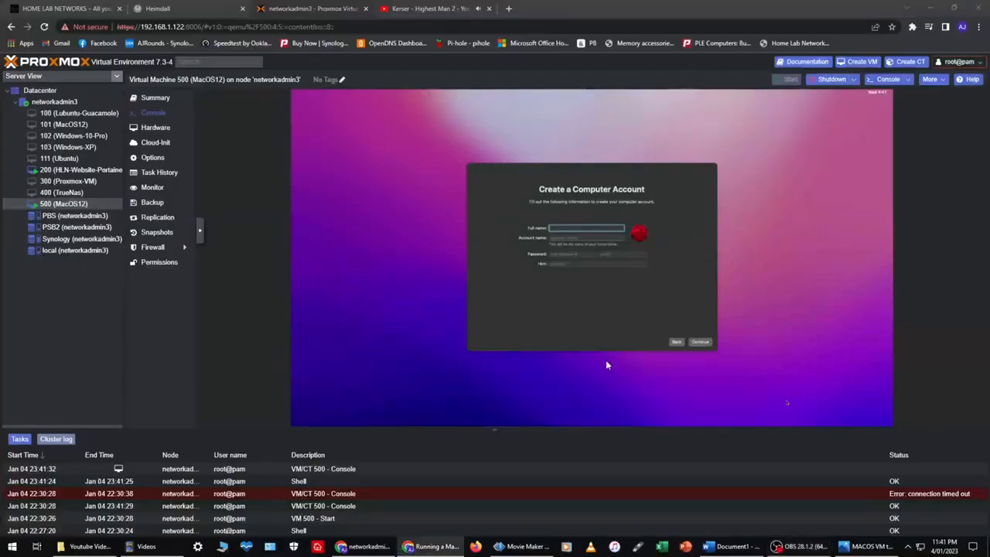
Create the computer account, entering the account password and its verification
key(Tab)
key(Tab)
click(566, 255)
text(•••••••••)
key(Tab)
text(•••••••••)
click(699, 342)
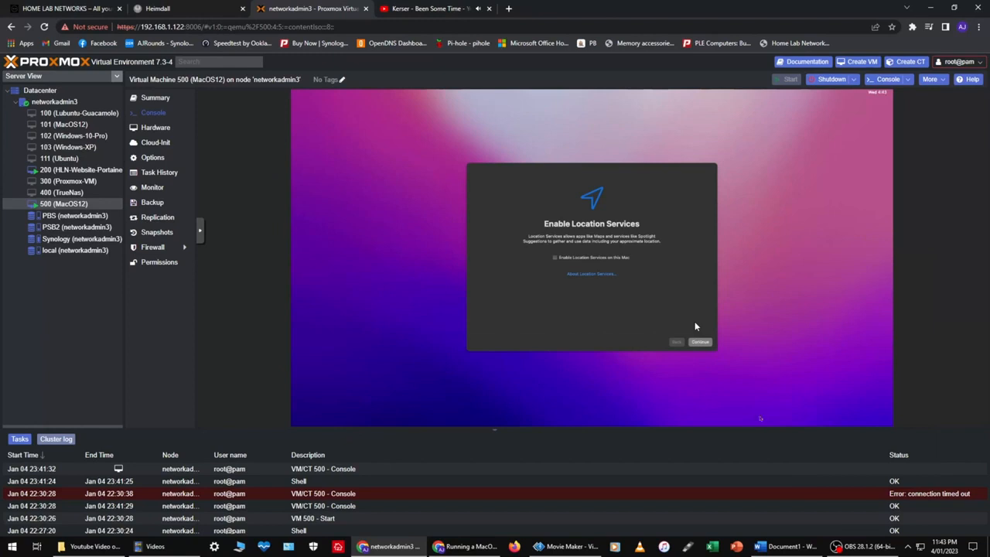
Leave Location Services disabled and complete the time zone selection
click(702, 341)
click(626, 282)
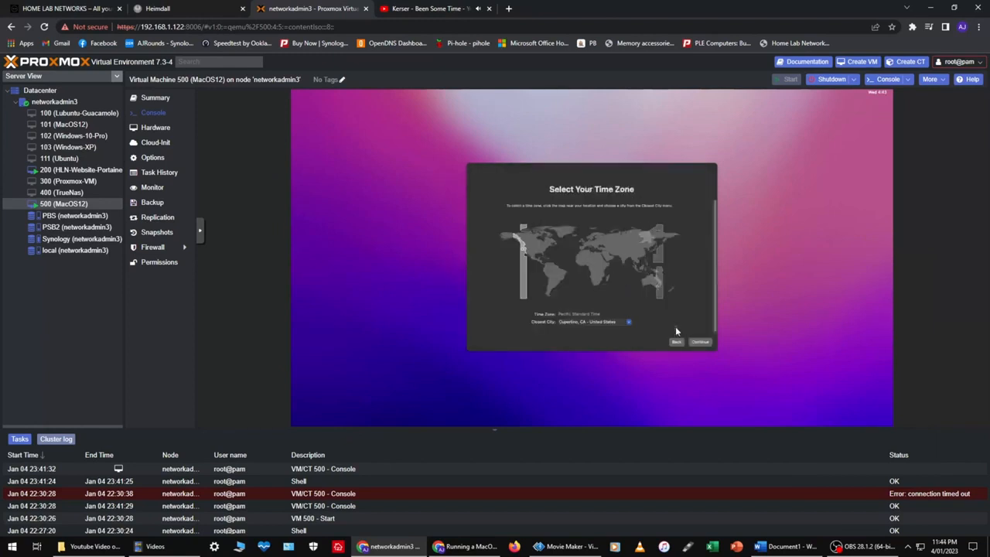
click(700, 342)
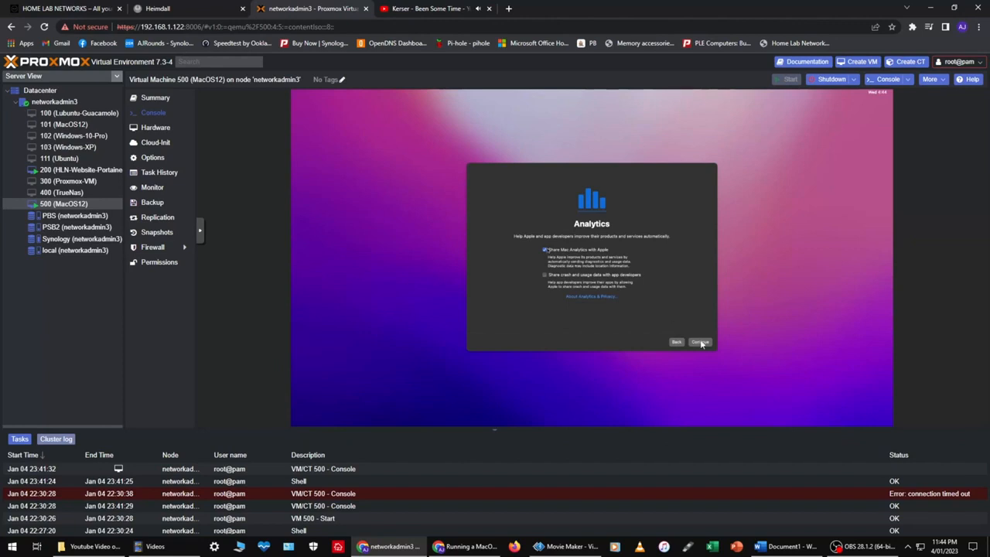
Accept the analytics options with Share Mac Analytics enabled and postpone the Screen Time setup
click(700, 342)
click(487, 344)
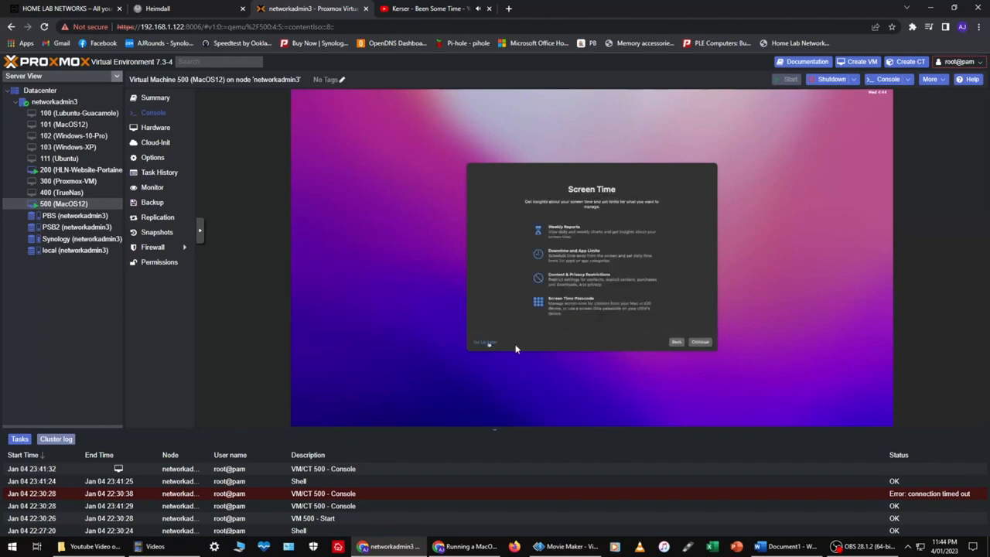
click(700, 342)
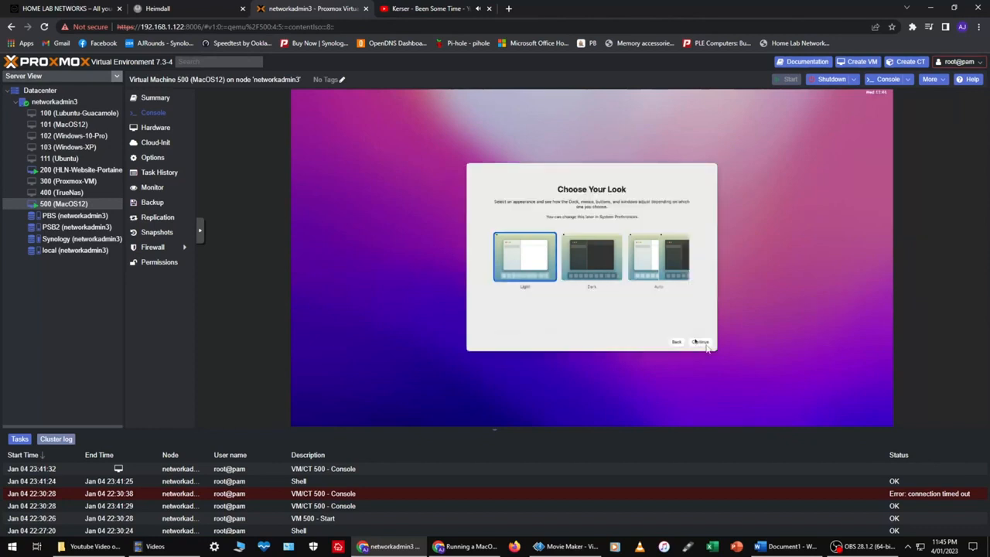
Choose the Light appearance to finish the Mac's setup and quit the Keyboard Setup Assistant
click(700, 344)
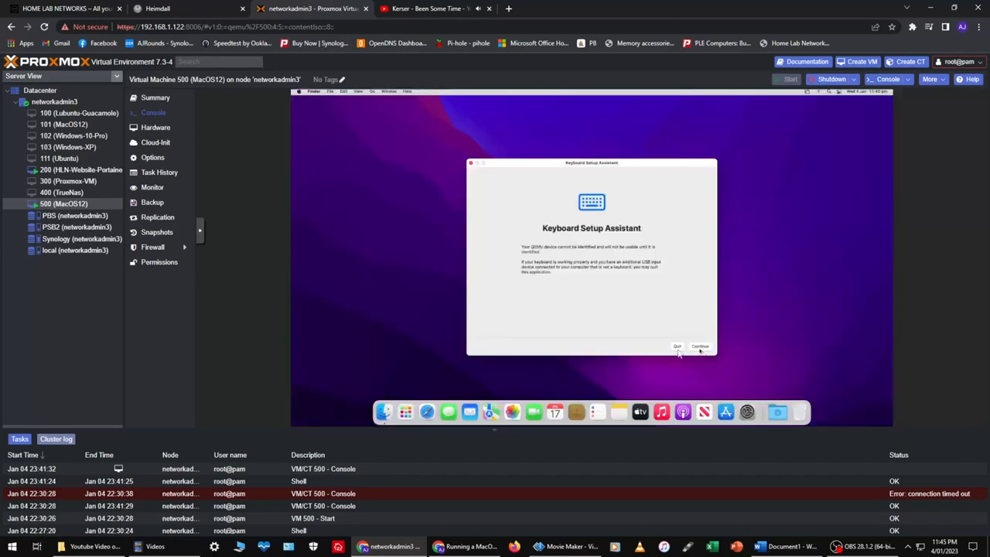
click(679, 352)
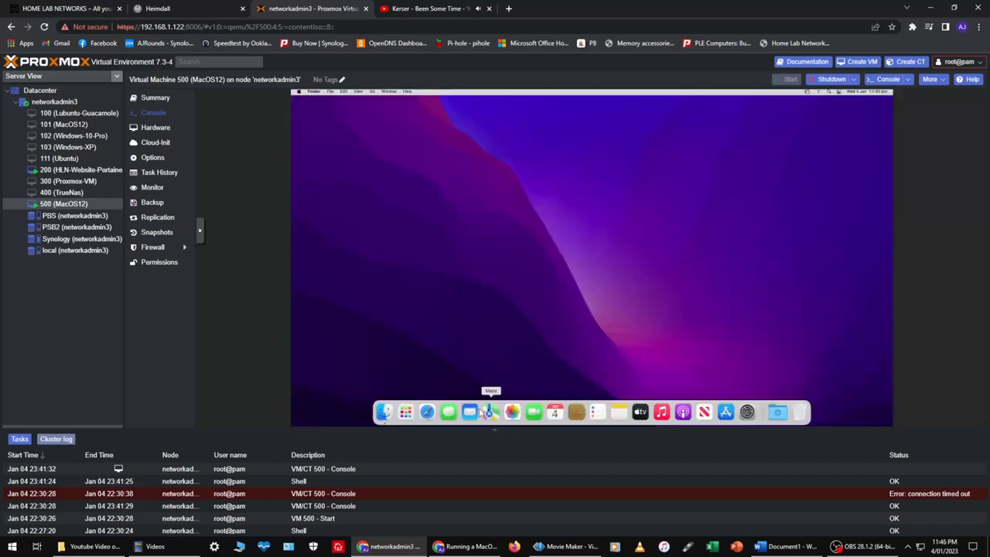
Launch Safari in the macOS VM, switch the console to full screen, and activate the browser's address field
click(428, 413)
click(199, 231)
click(209, 254)
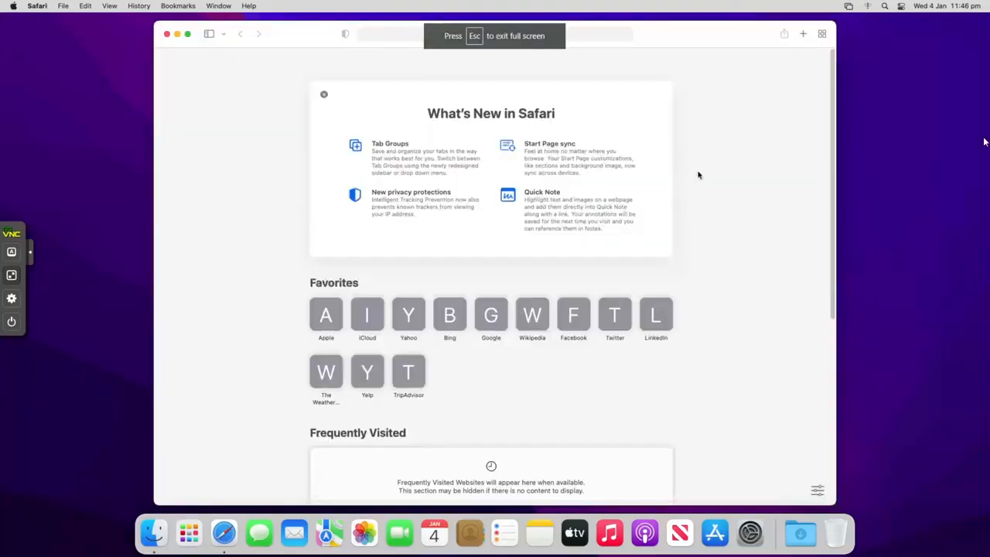
click(588, 35)
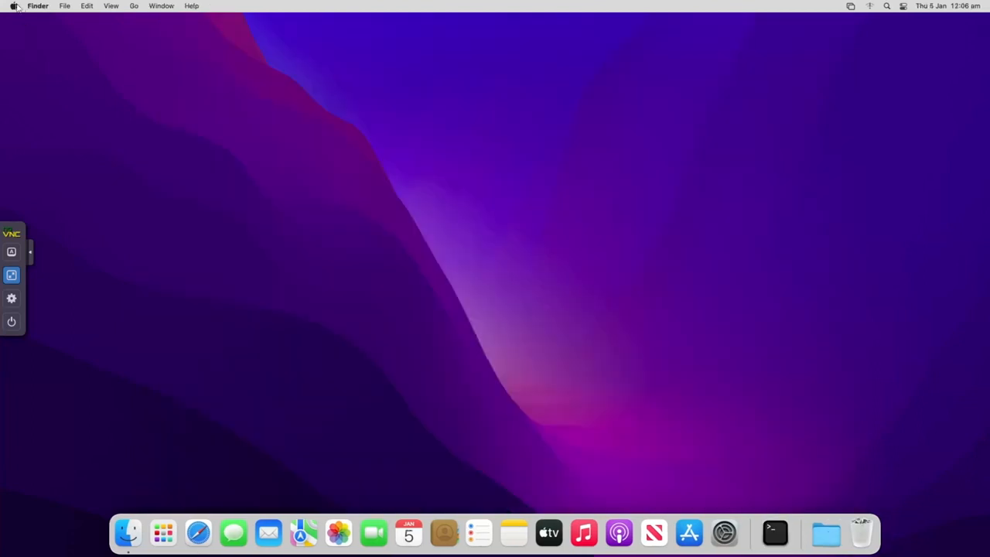
Shut down the macOS virtual machine from within macOS and confirm the shutdown
click(14, 6)
click(37, 124)
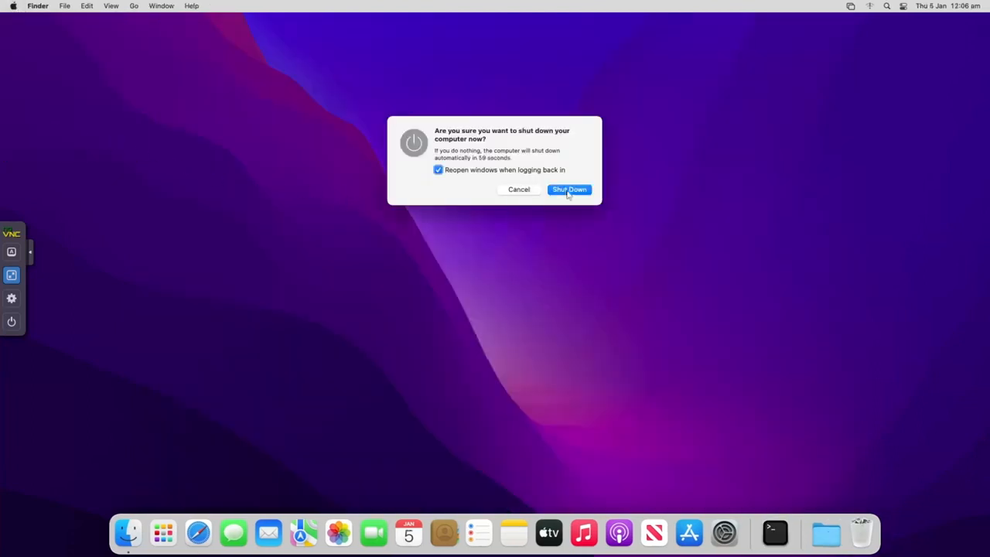
click(569, 189)
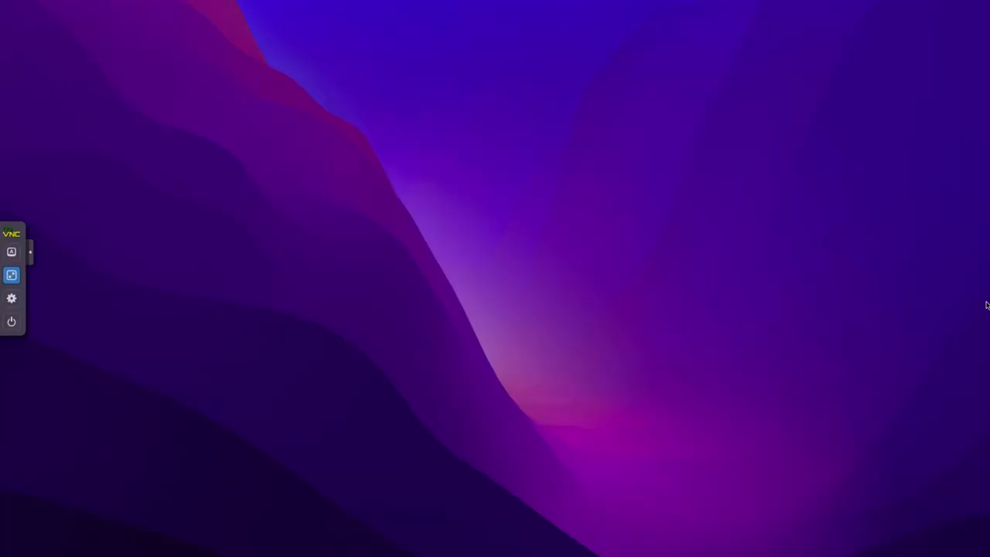